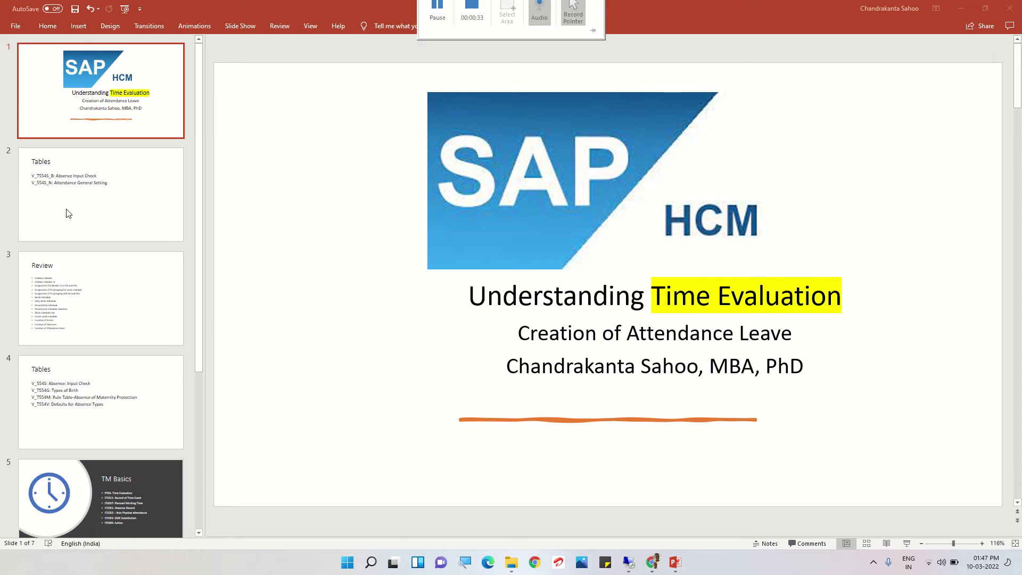
# - Show slide 2, the Tables slide that lists the views to maintain
pyautogui.click(107, 198)
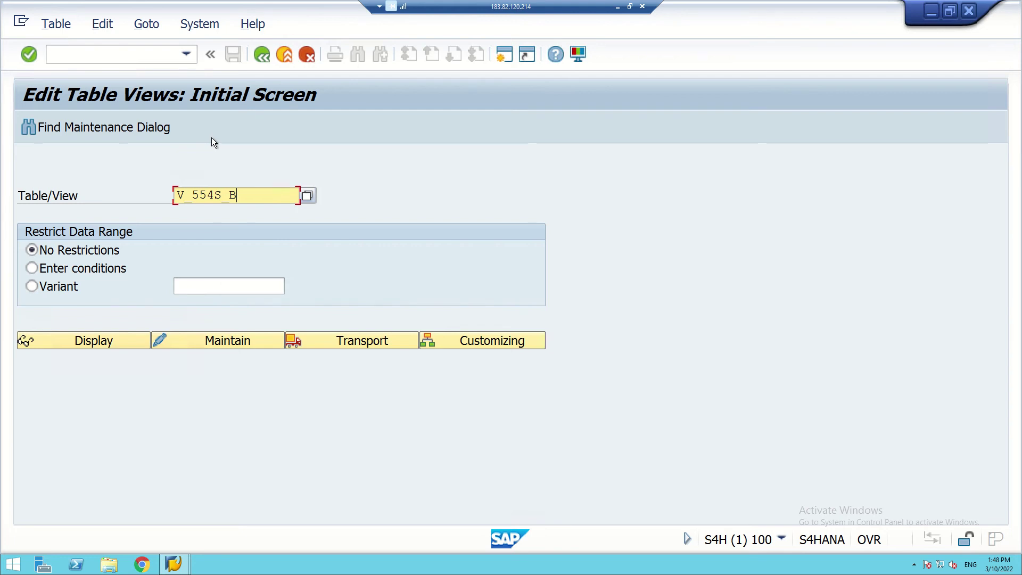
# - Open V_554S_B for maintenance and copy the grouping 01 entry 0400 Business trip
pyautogui.click(213, 345)
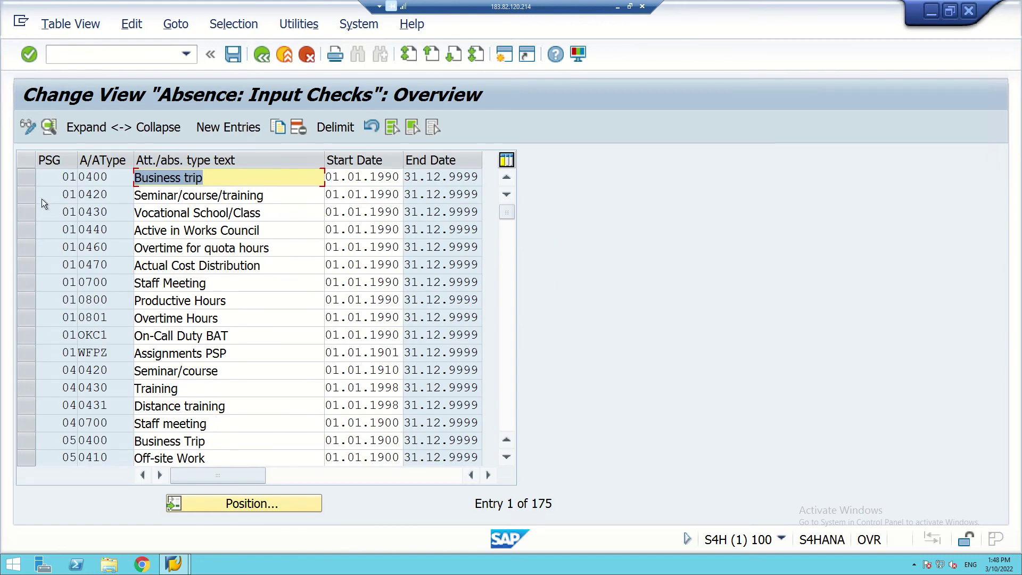
pyautogui.click(27, 176)
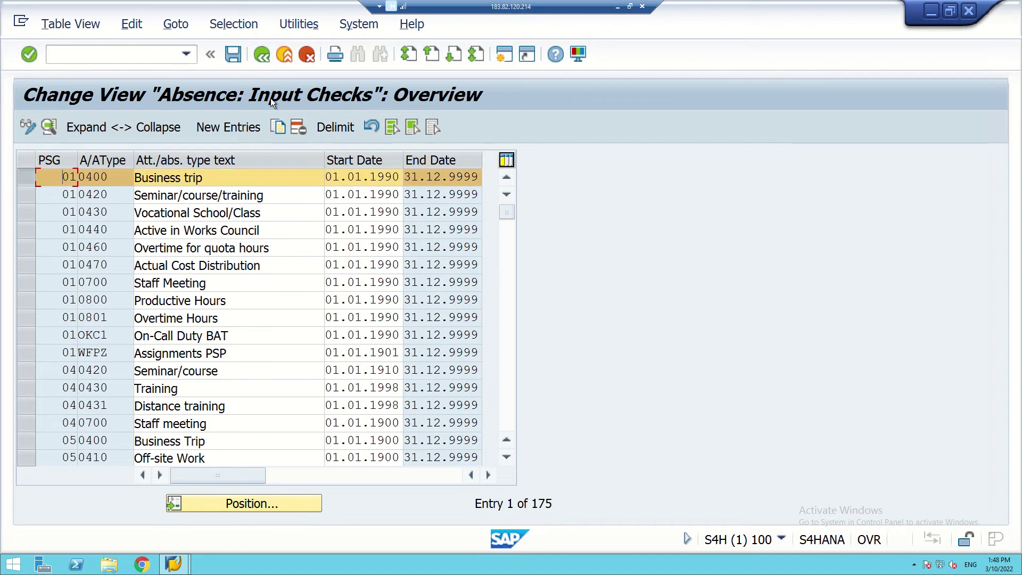
pyautogui.click(277, 126)
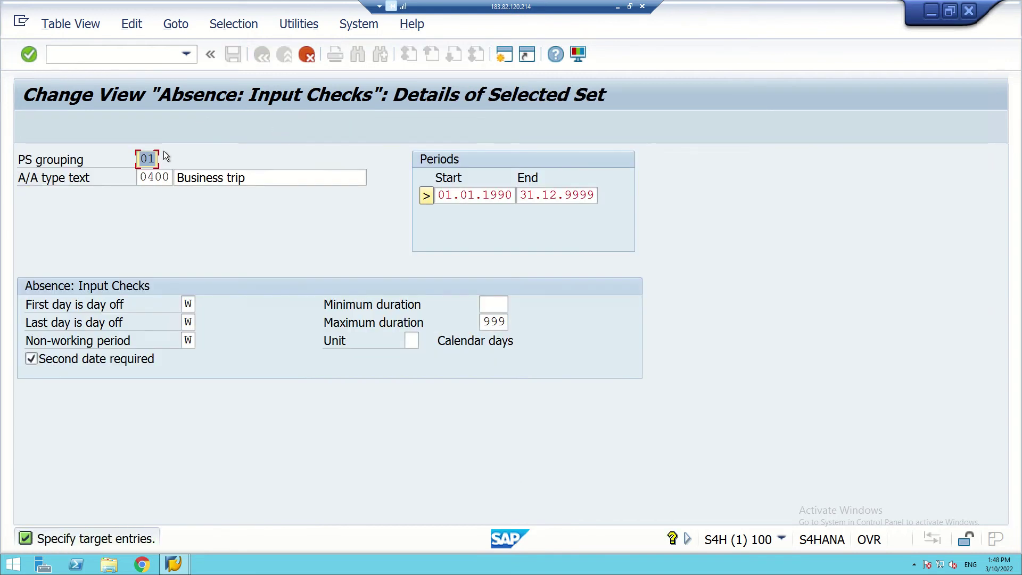
# - Set the copy to PS grouping 70, type 0300, with text Business trip (CK)
pyautogui.click(148, 158)
pyautogui.press('BackSpace')
pyautogui.press('Delete')
pyautogui.write('70')
pyautogui.click(157, 177)
pyautogui.press('BackSpace')
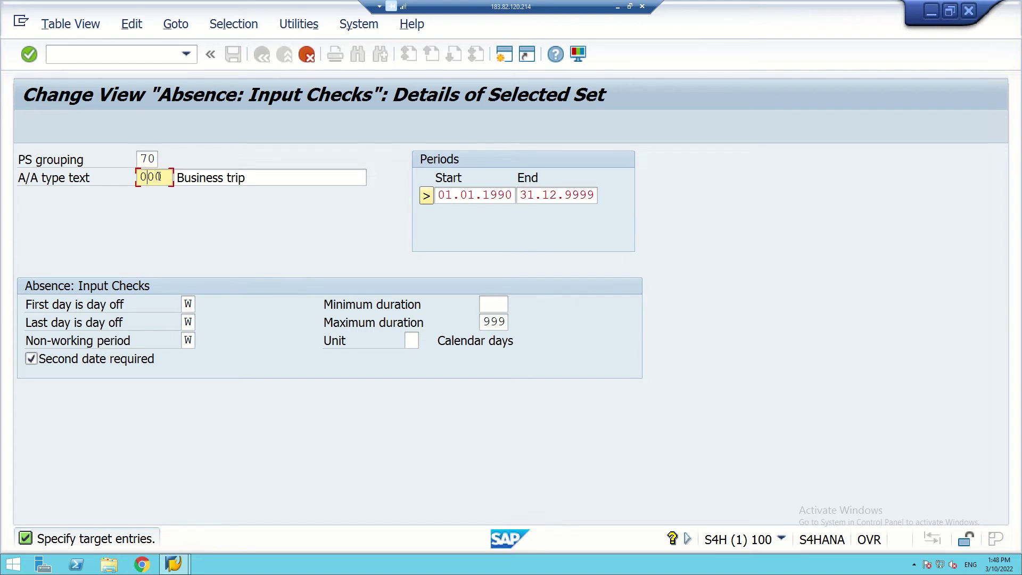
pyautogui.write('3')
pyautogui.click(252, 179)
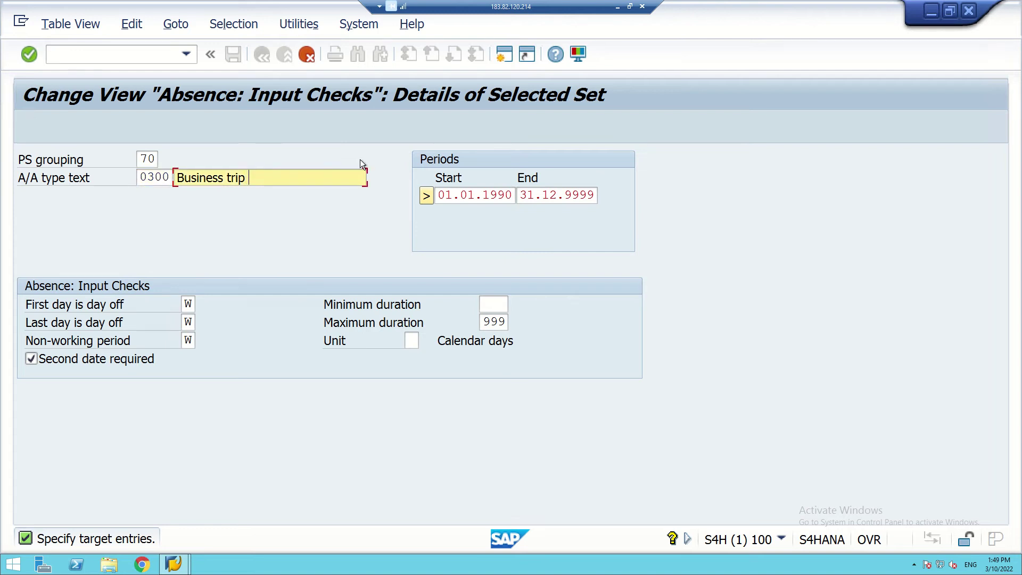
pyautogui.write('(CK)')
# - Review the allowed reactions for 'First day is day off' without changing the value
pyautogui.click(188, 304)
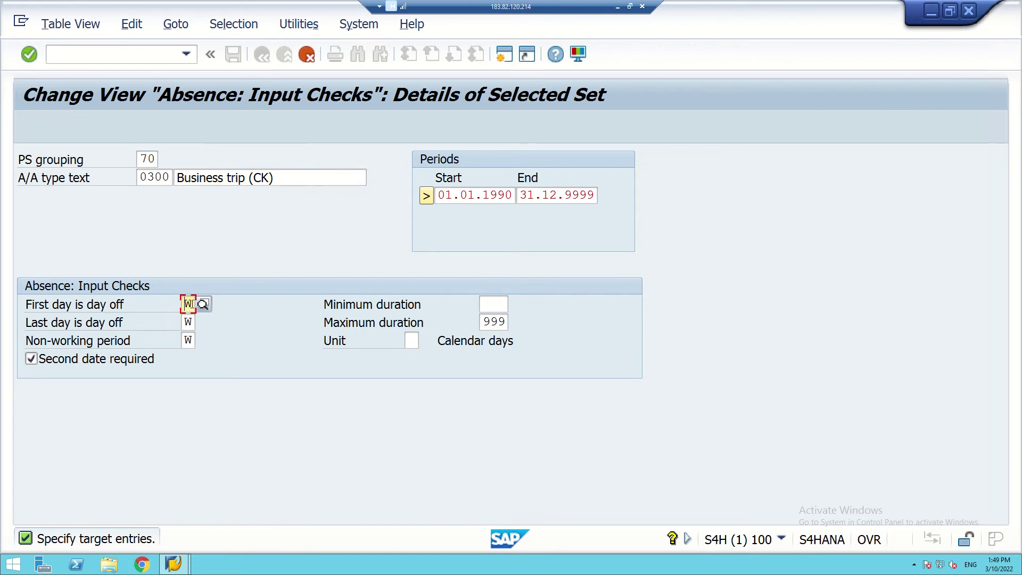
pyautogui.click(204, 304)
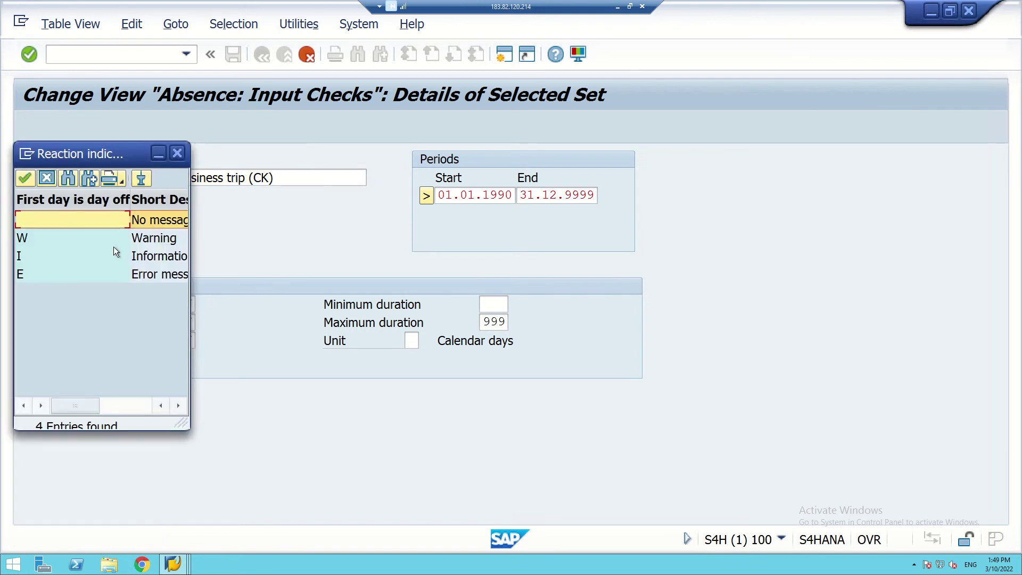
pyautogui.moveTo(190, 188); pyautogui.dragTo(215, 199)
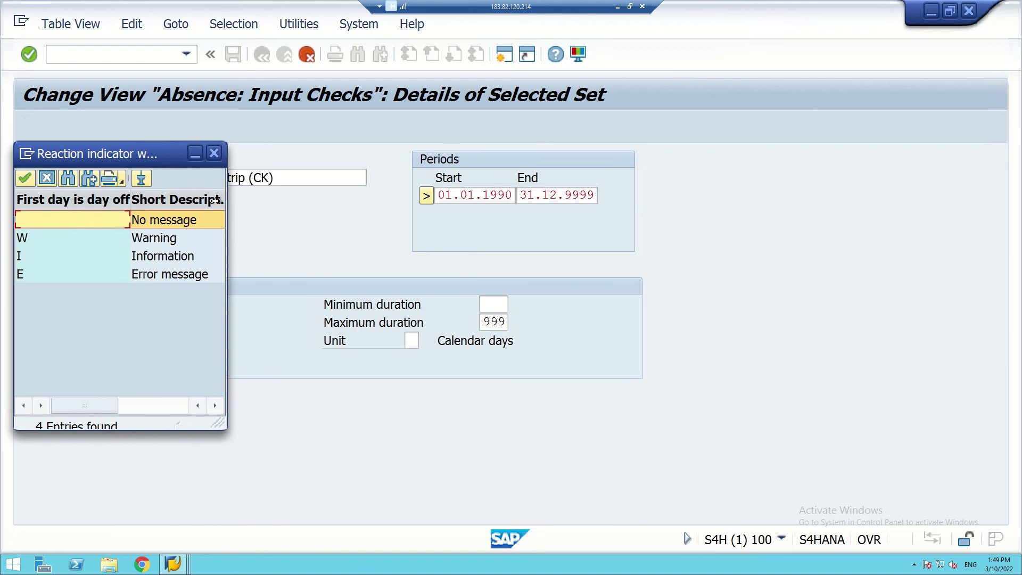
pyautogui.moveTo(151, 155); pyautogui.dragTo(502, 219)
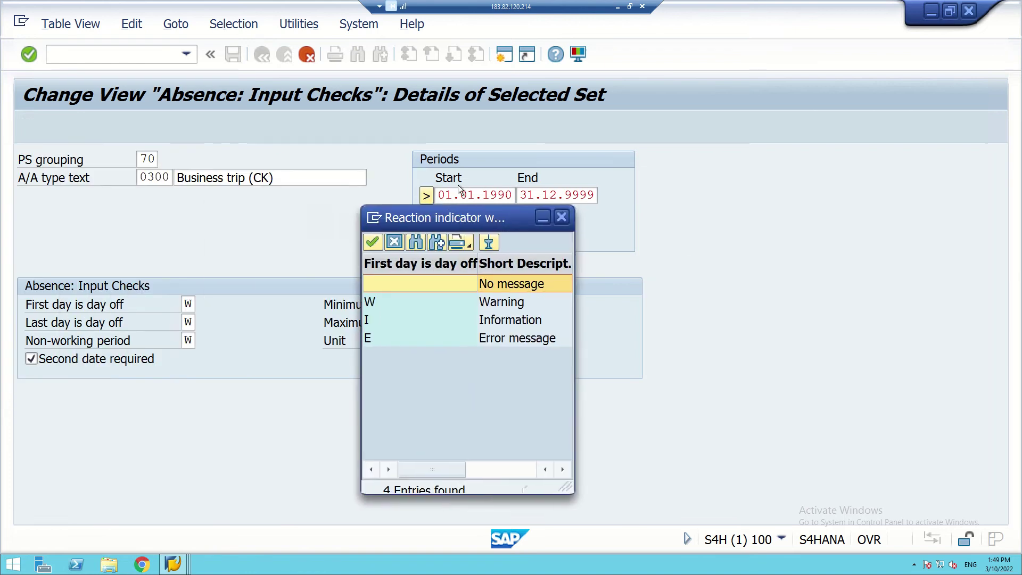
pyautogui.moveTo(458, 190); pyautogui.dragTo(457, 184)
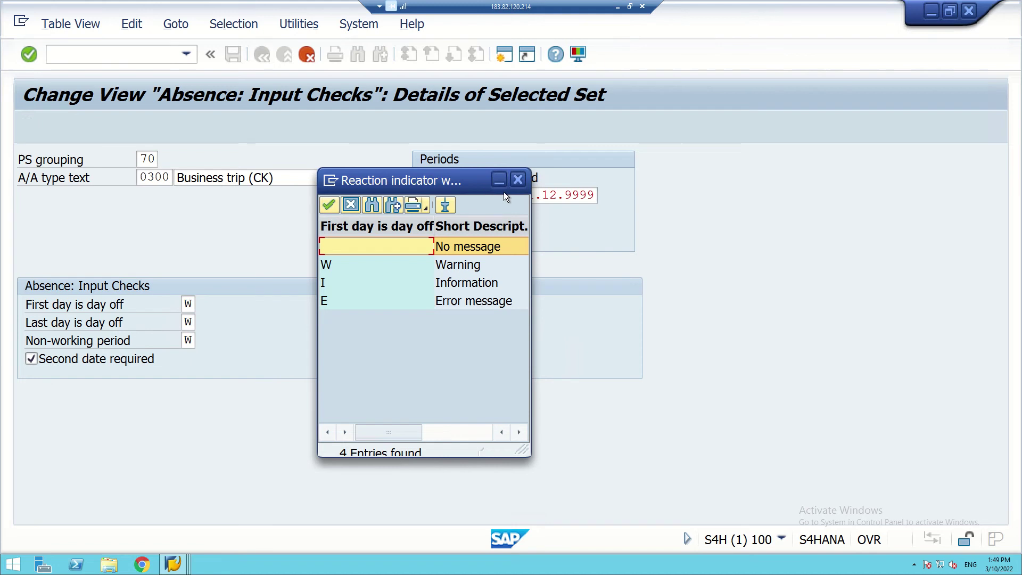
pyautogui.click(517, 180)
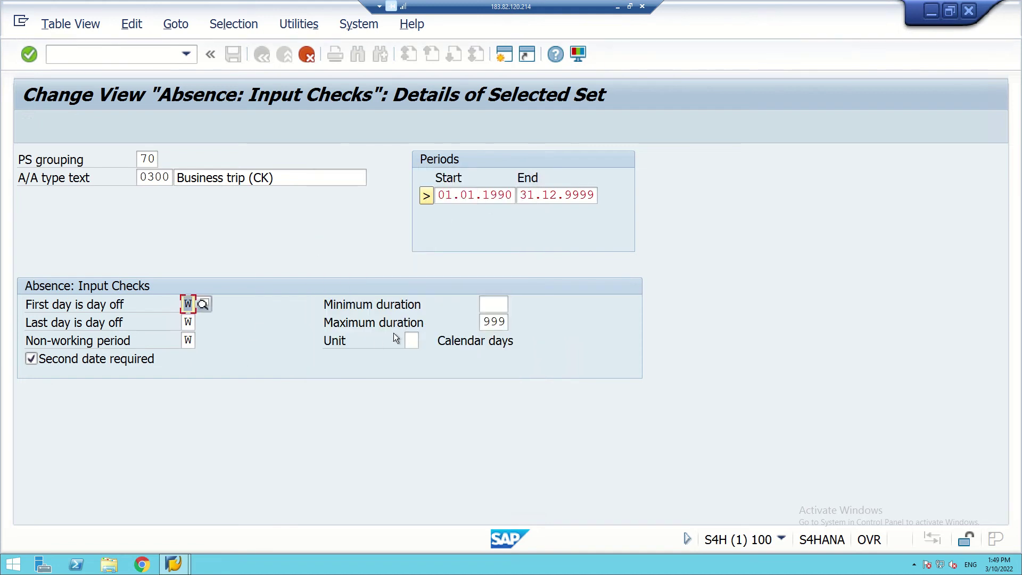
# - Set minimum duration 01, maximum duration 90, and duration unit K (calendar days)
pyautogui.click(494, 305)
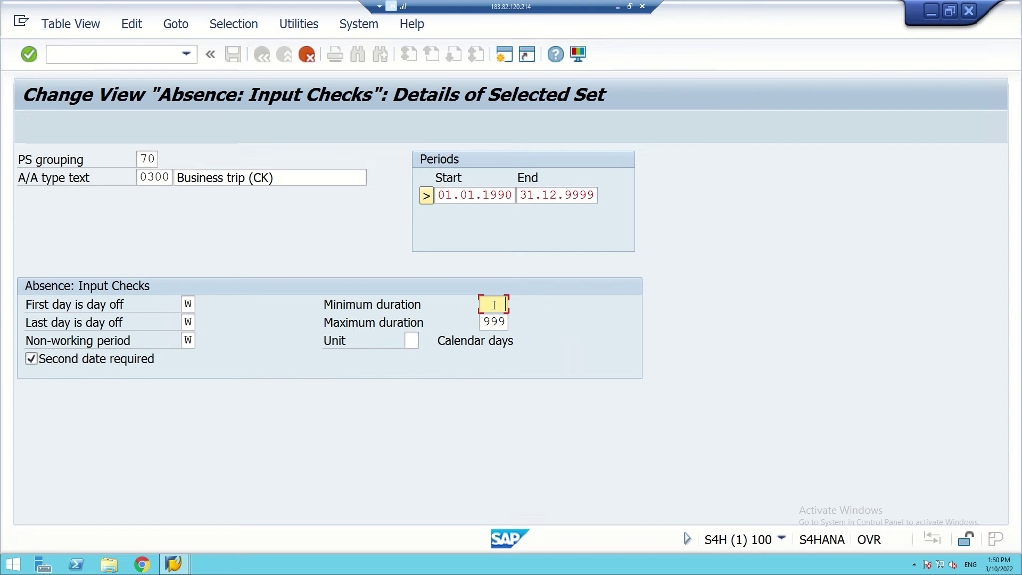
pyautogui.write('01')
pyautogui.click(500, 321)
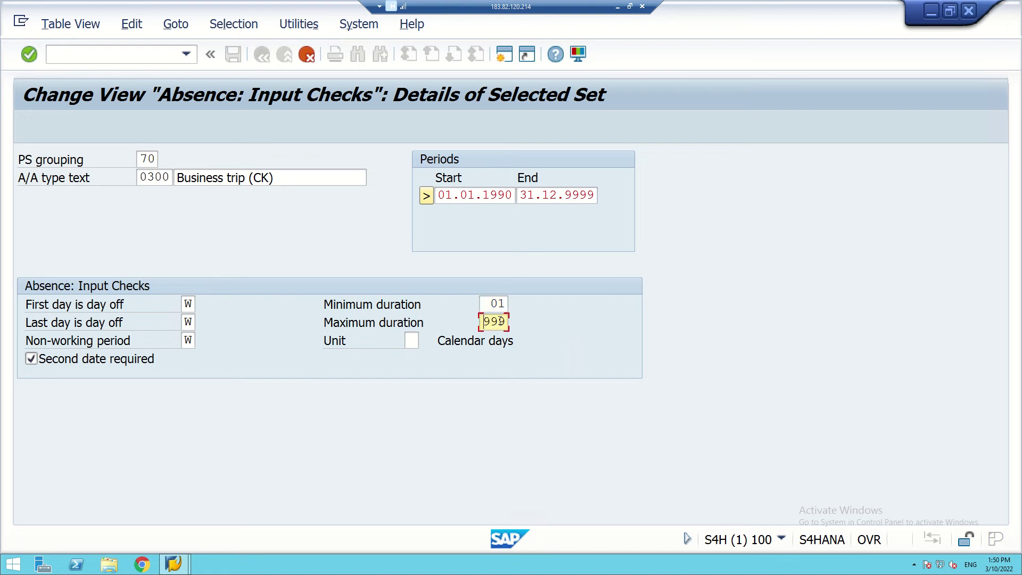
pyautogui.press('Delete')
pyautogui.press('Delete')
pyautogui.press('Delete')
pyautogui.write('3')
pyautogui.press('BackSpace')
pyautogui.write('90')
pyautogui.click(413, 341)
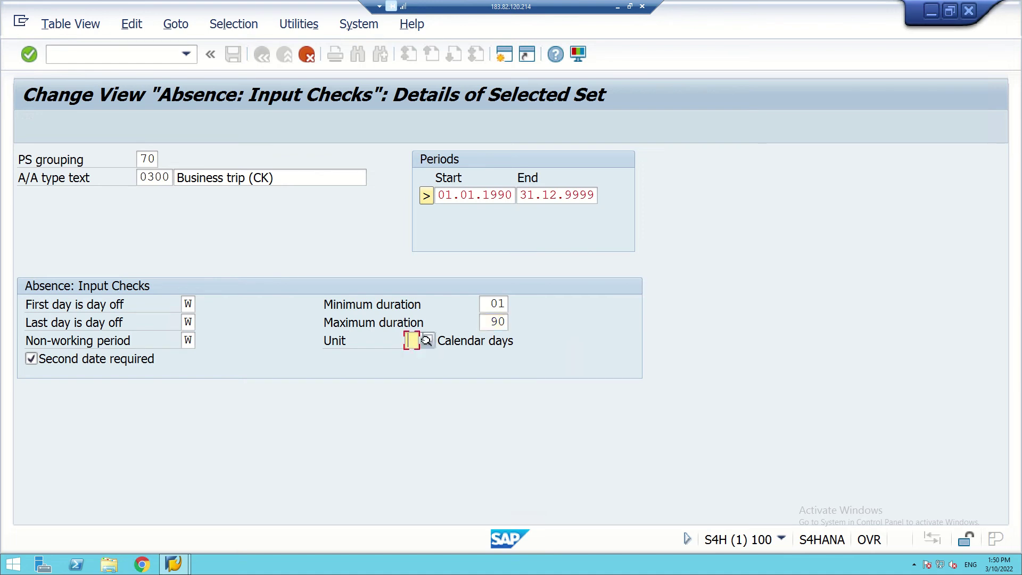
pyautogui.click(426, 341)
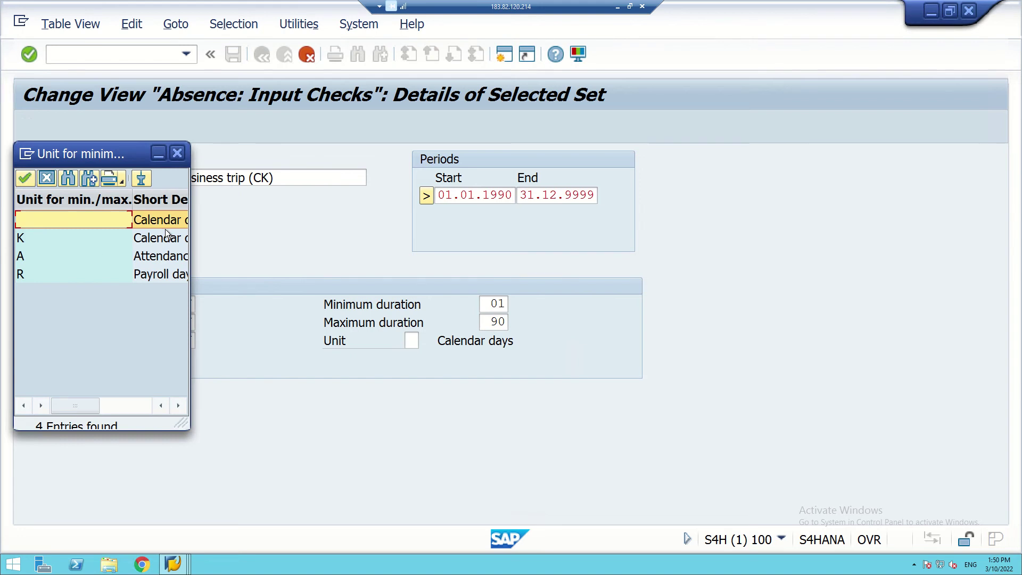
pyautogui.click(159, 237)
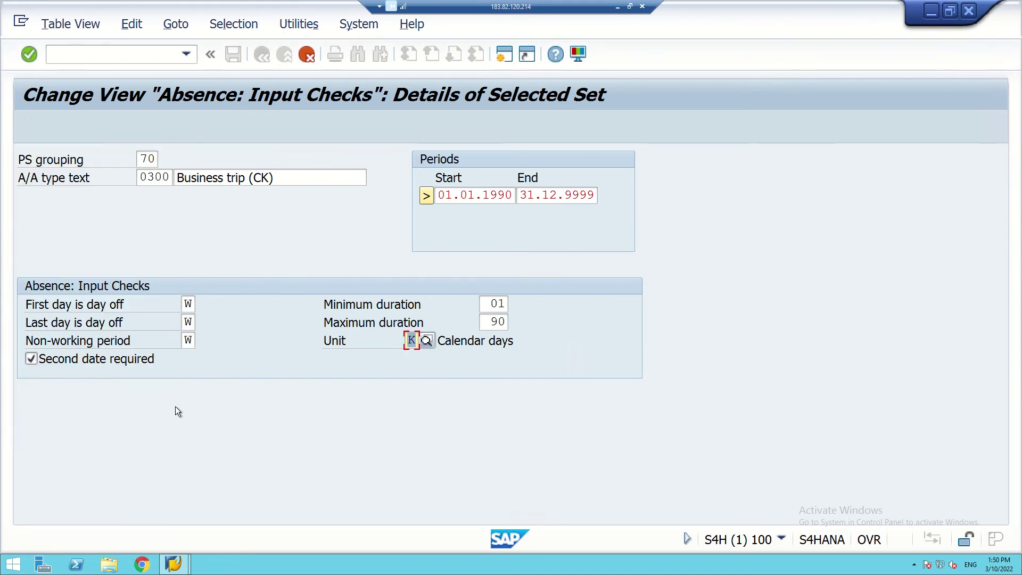
pyautogui.press('Return')
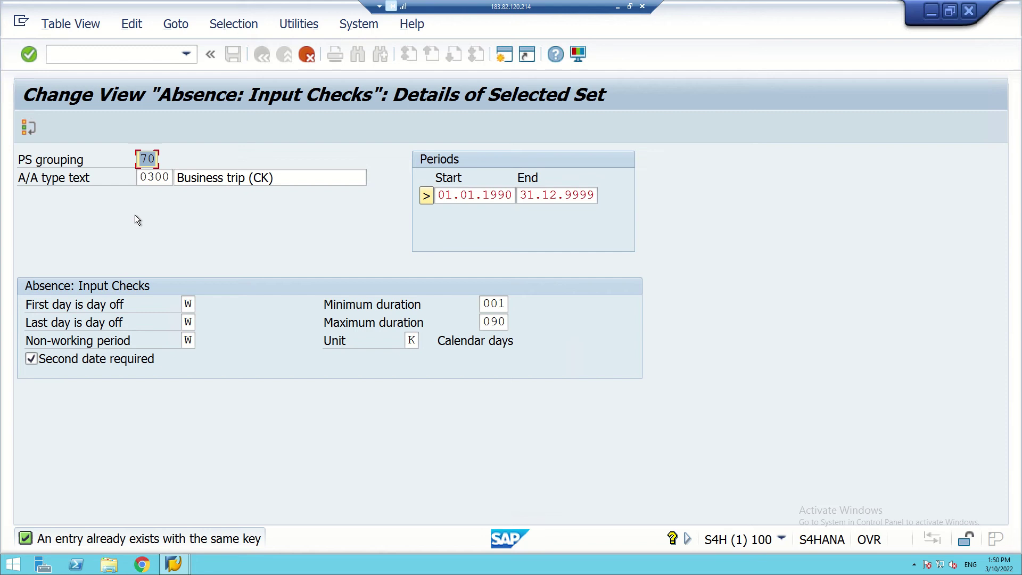
# - Correct the attendance type back to 0400 and return to the overview
pyautogui.click(155, 176)
pyautogui.press('BackSpace')
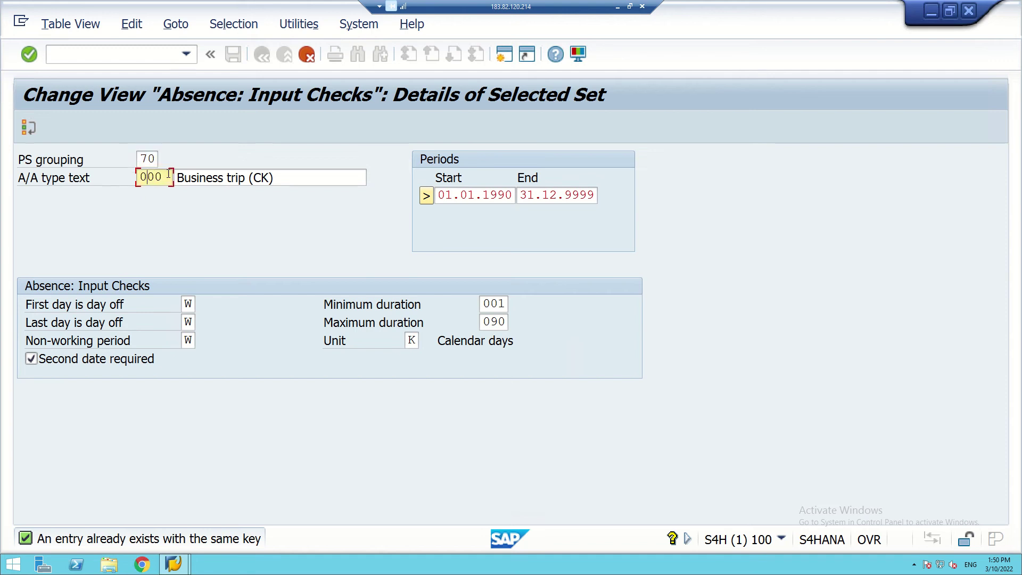
pyautogui.write('4')
pyautogui.press('Return')
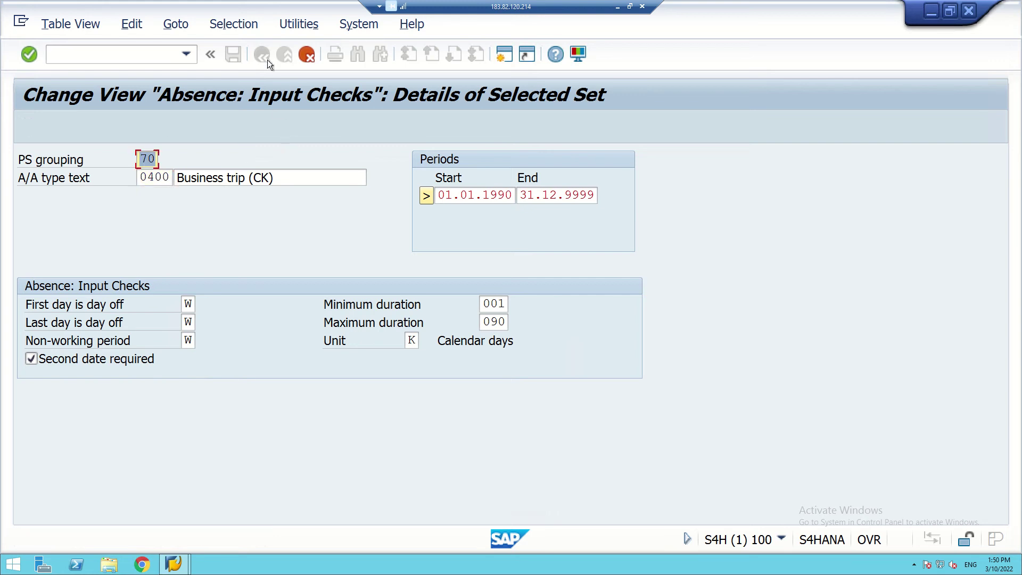
pyautogui.press('F12')
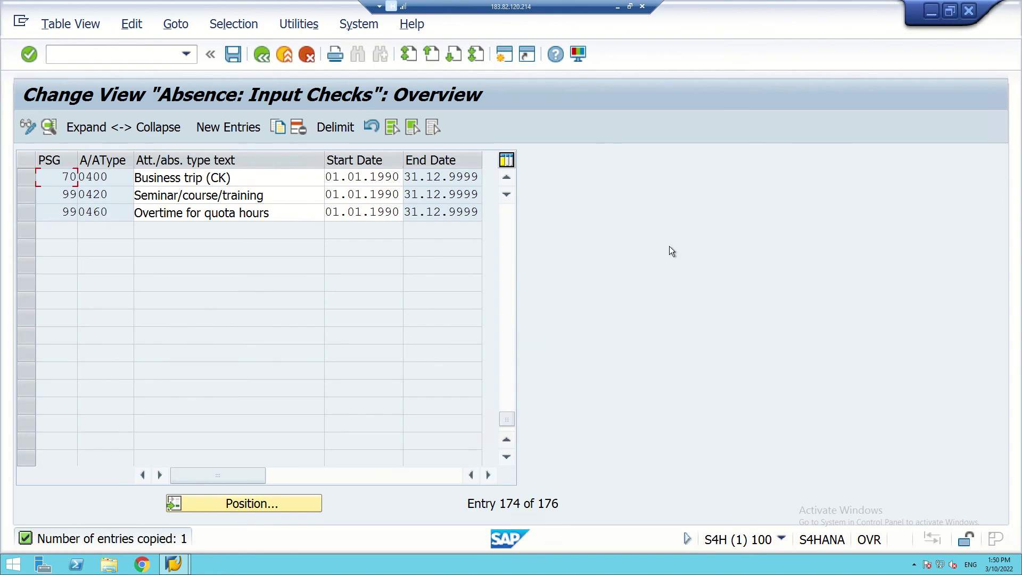
# - Save the grouping 70 entry under the customizing request and go back to the V_554S_B start screen
pyautogui.click(234, 52)
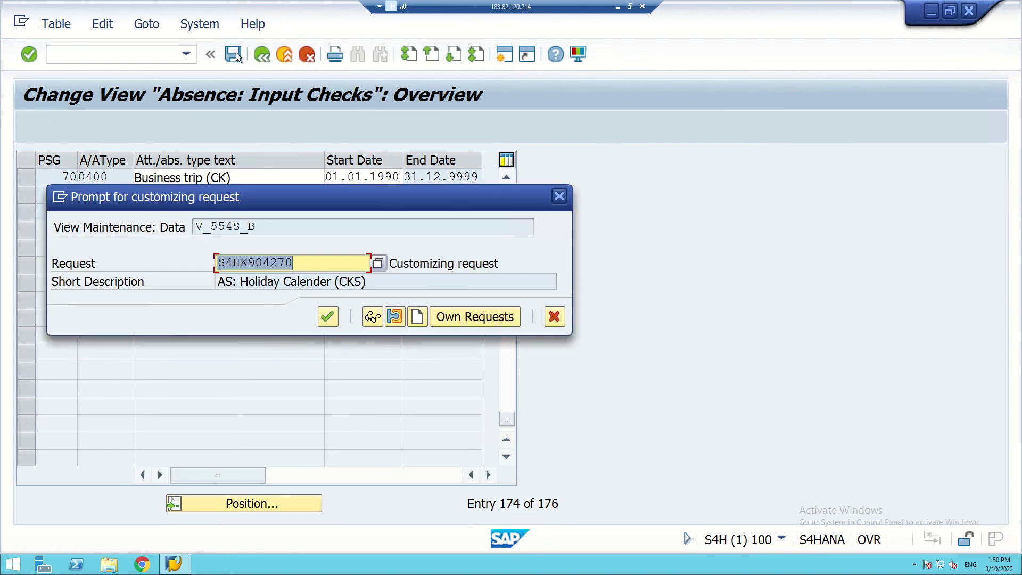
pyautogui.click(328, 316)
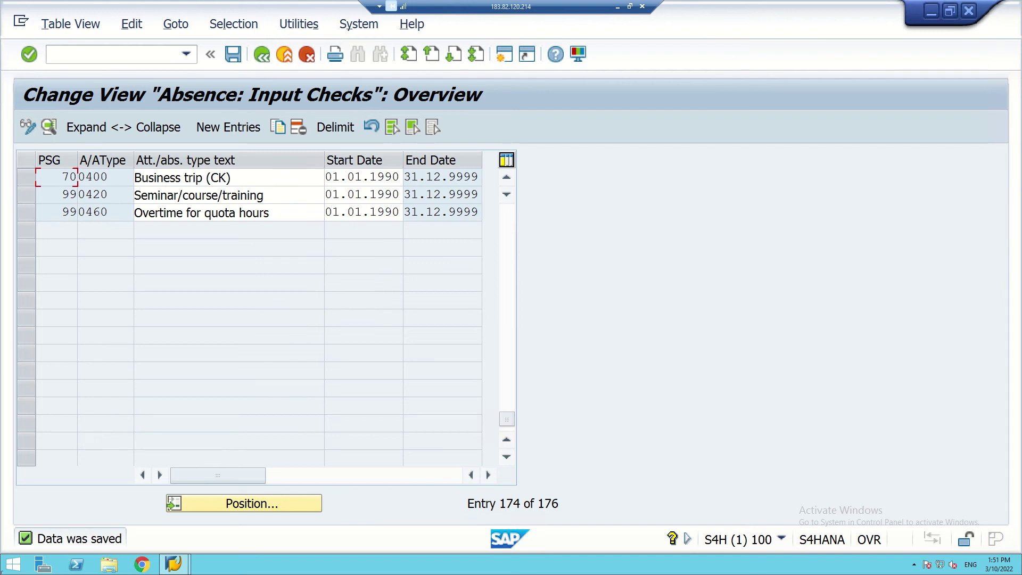
pyautogui.click(263, 57)
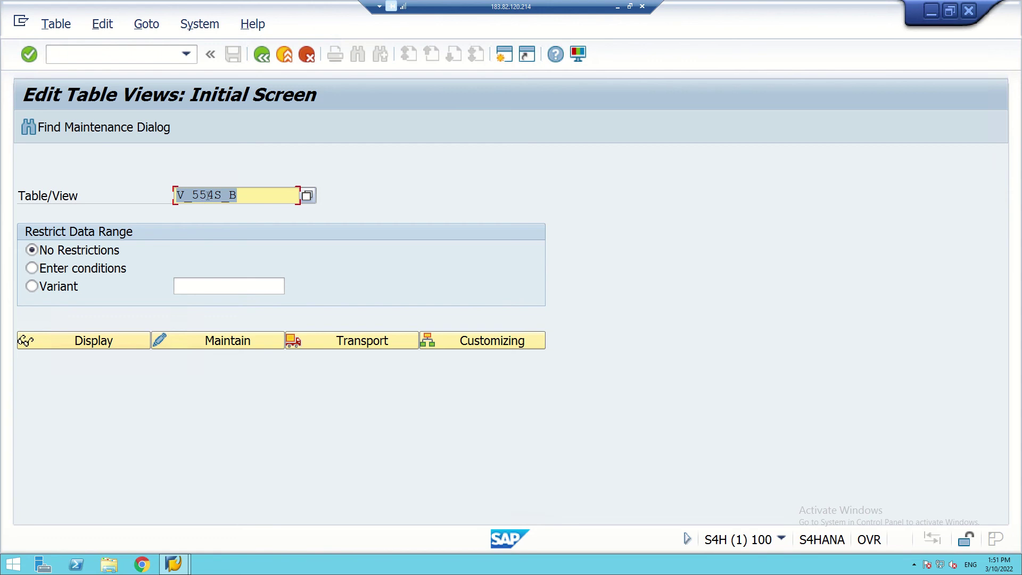
# - Change the view name to V_554S_N and open it for maintenance
pyautogui.click(240, 197)
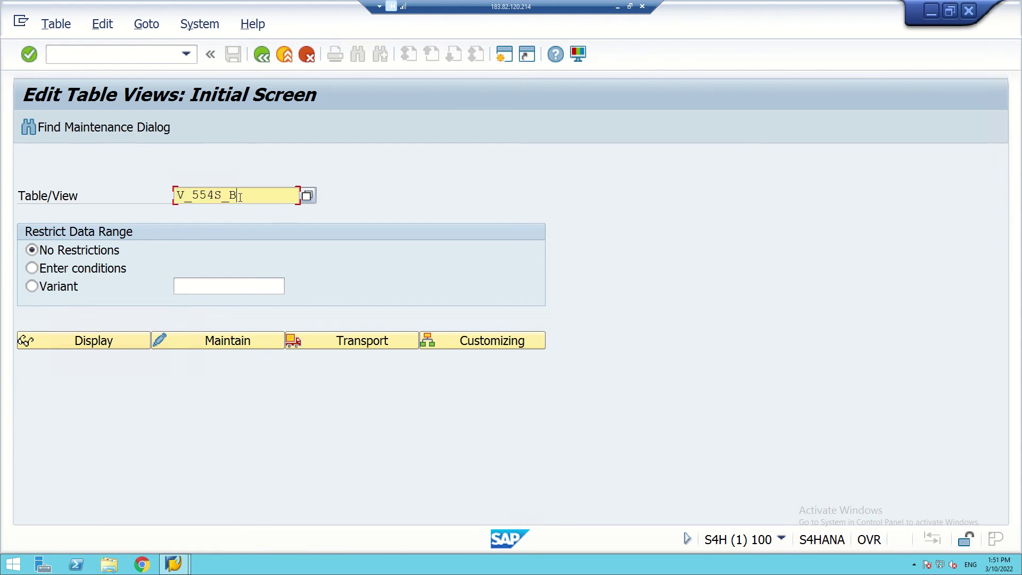
pyautogui.press('BackSpace')
pyautogui.write('N')
pyautogui.click(234, 339)
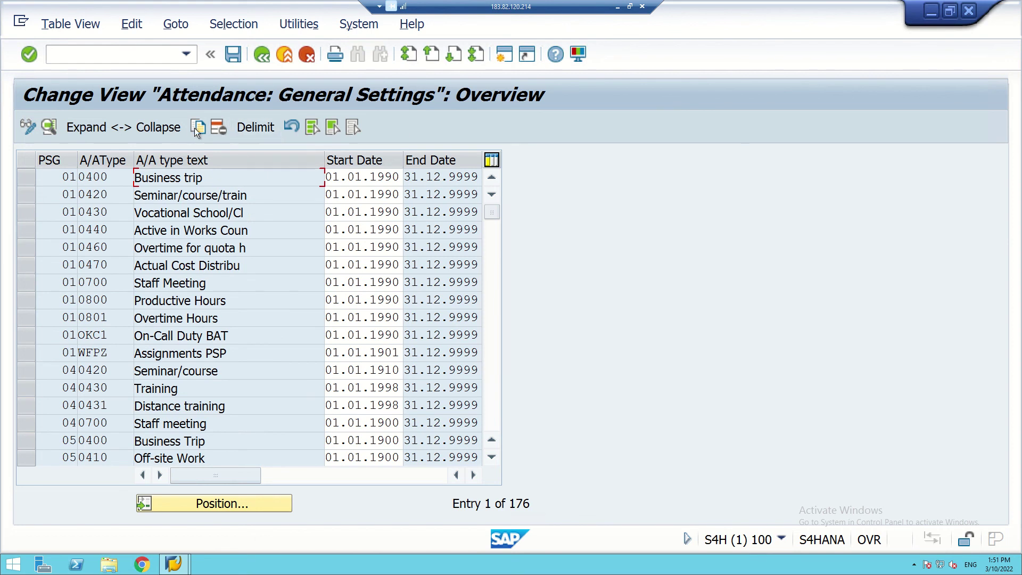
# - Jump to PS grouping 70 and open the 0400 Business trip (CK) details
pyautogui.click(202, 505)
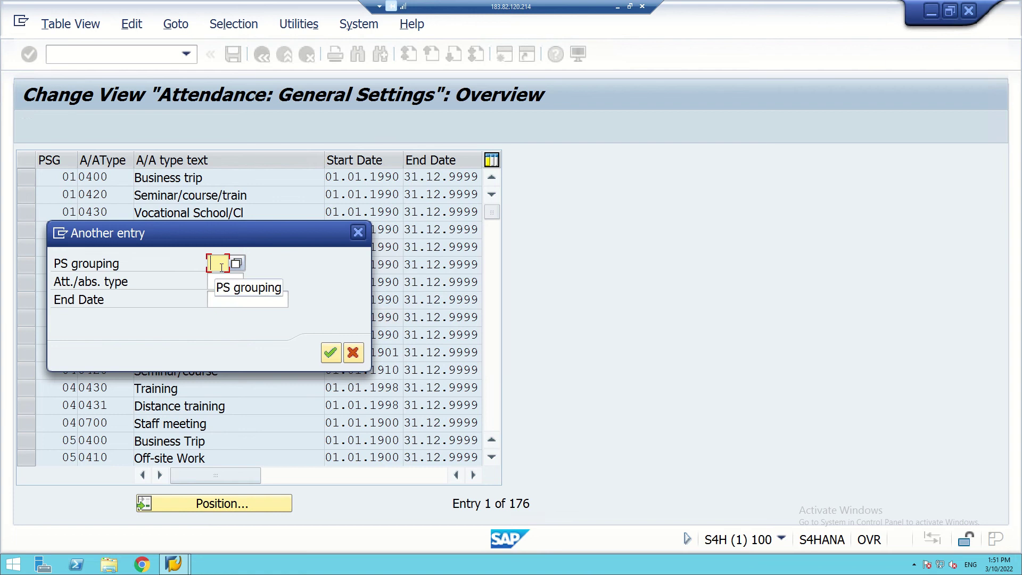
pyautogui.write('70')
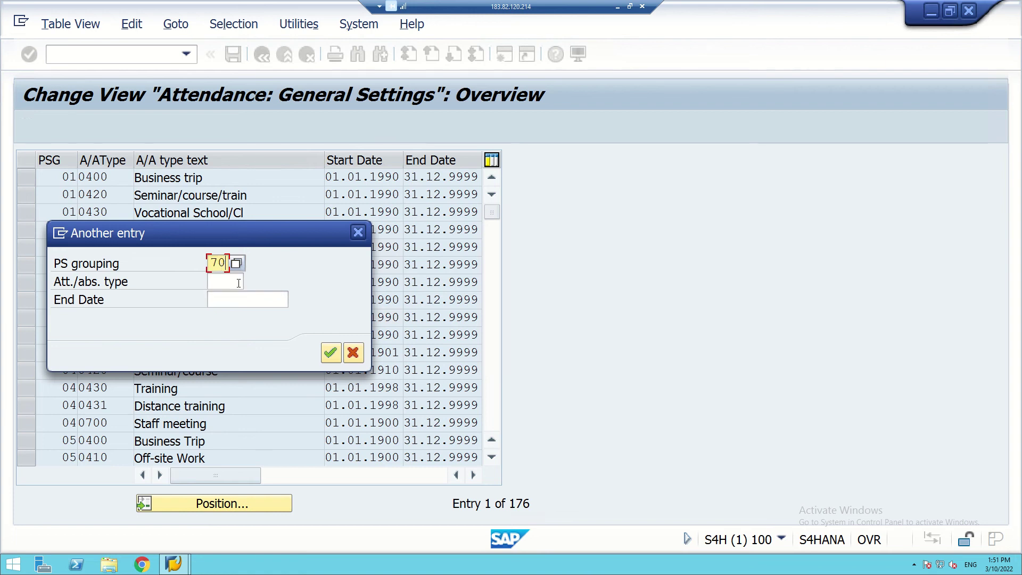
pyautogui.click(326, 353)
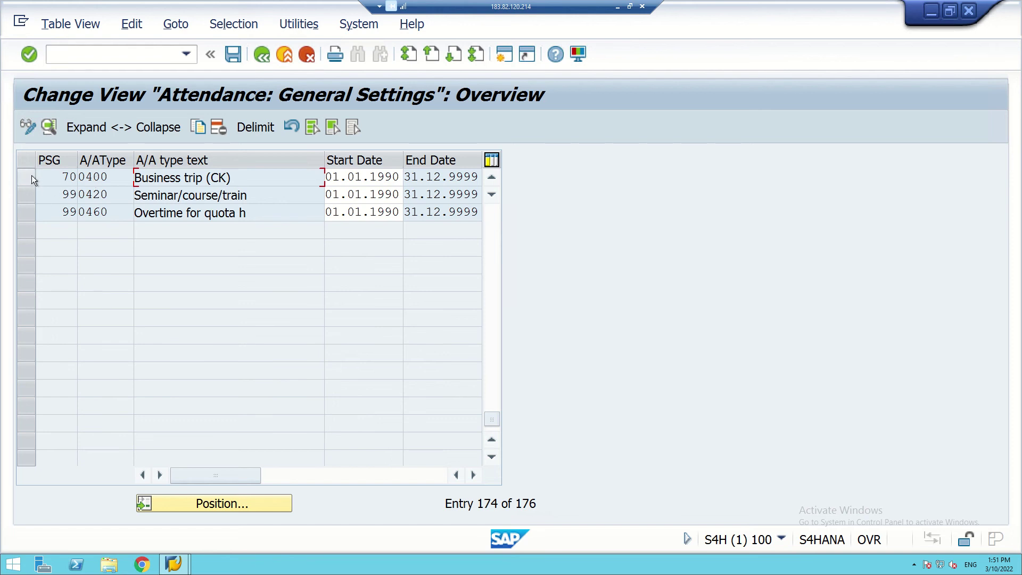
pyautogui.doubleClick(159, 179)
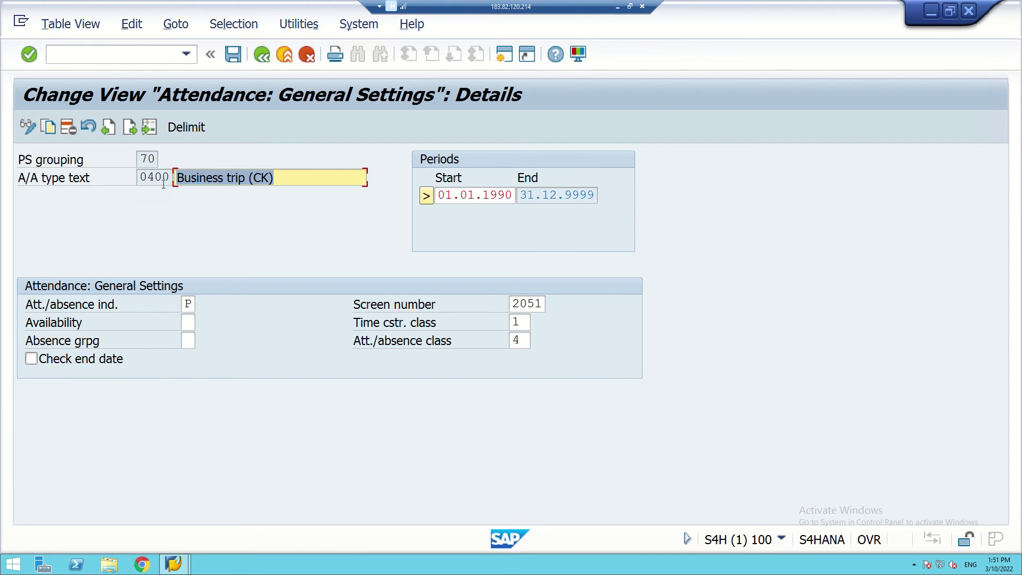
# - Set the attendance/absence indicator to P (valid for attendances)
pyautogui.click(189, 306)
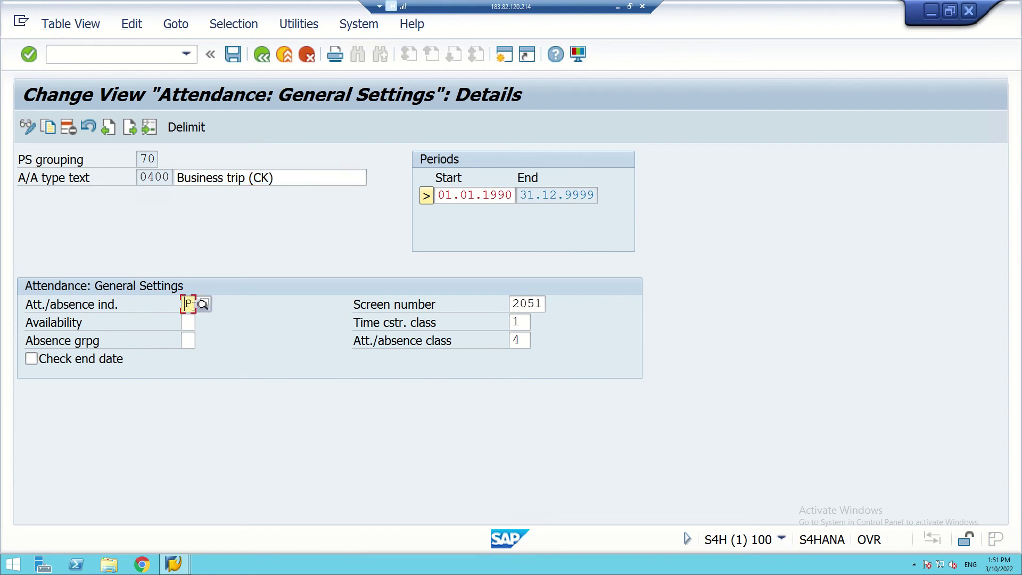
pyautogui.click(202, 304)
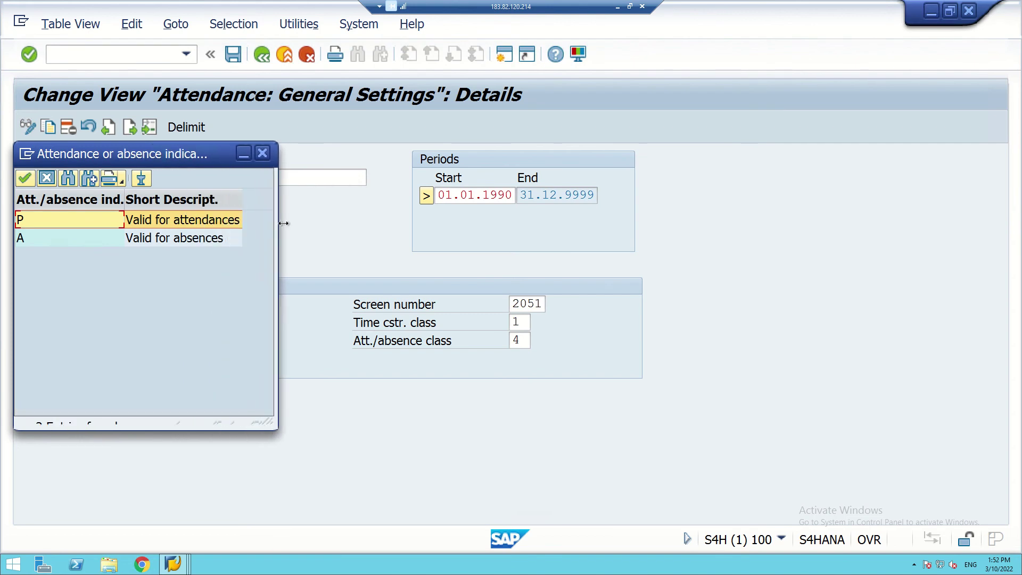
pyautogui.moveTo(219, 158); pyautogui.dragTo(550, 161)
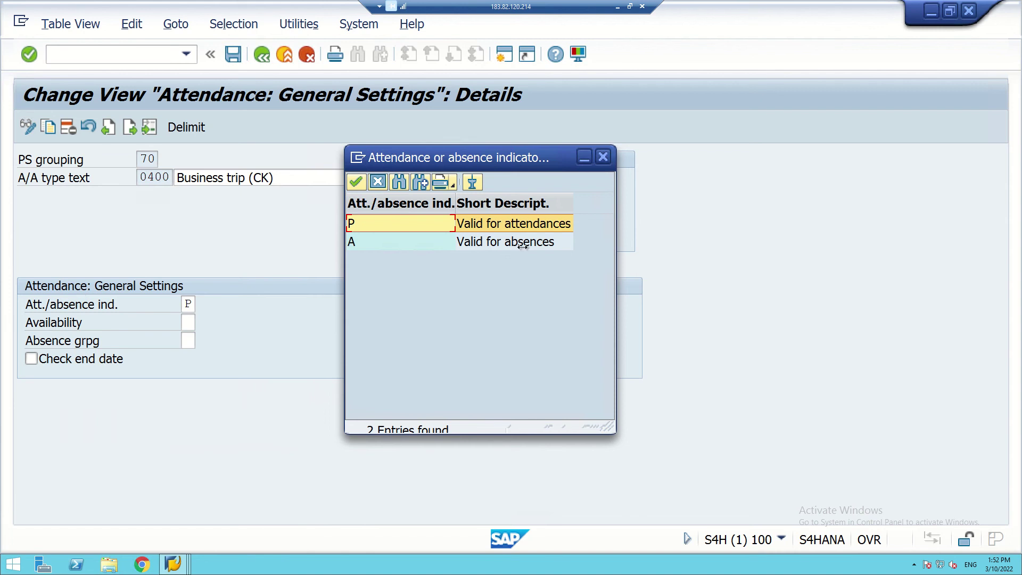
pyautogui.doubleClick(493, 222)
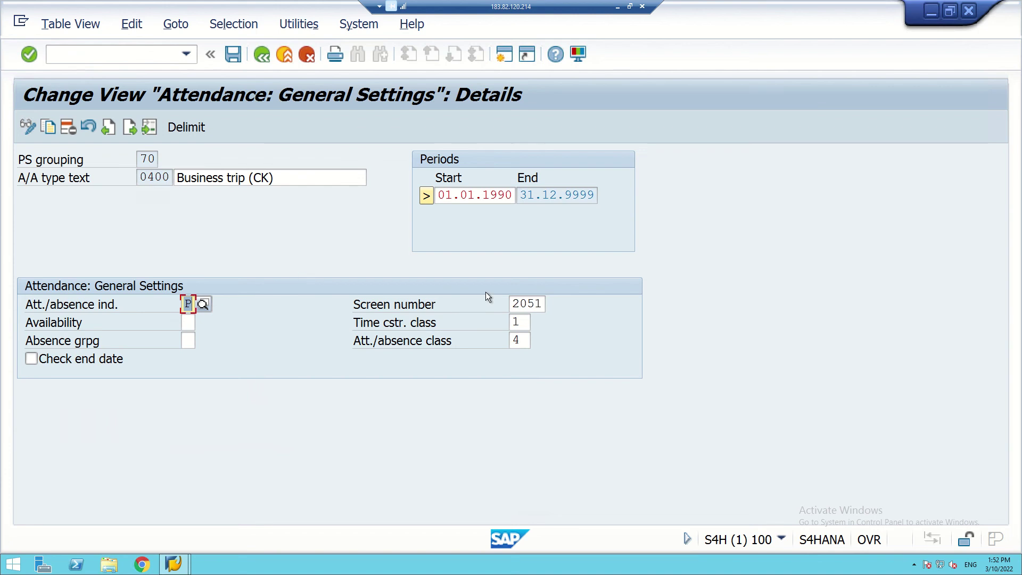
# - Change the screen number from 2051 to 2002 and turn on Check end date
pyautogui.click(512, 303)
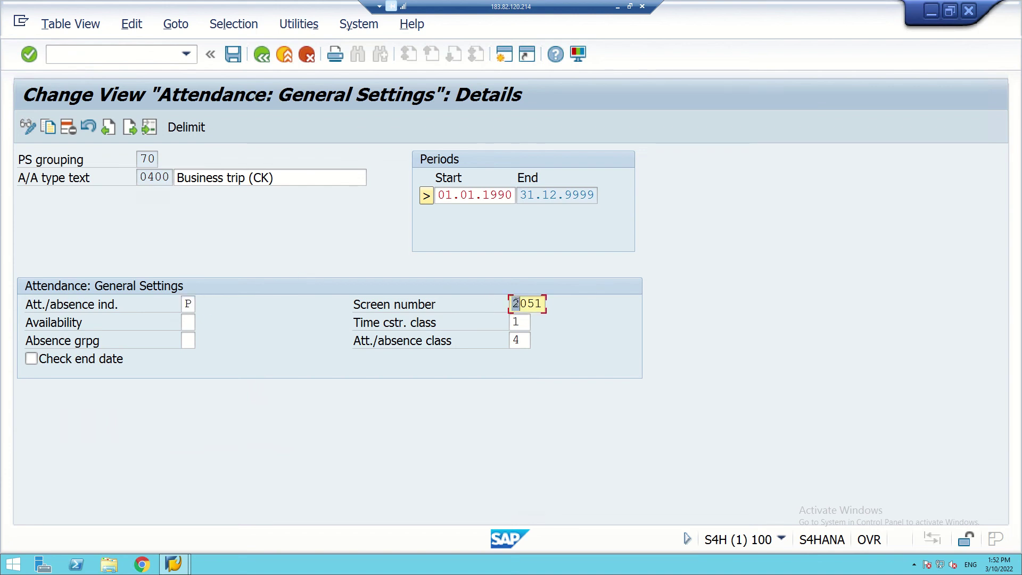
pyautogui.press('Delete')
pyautogui.press('Delete')
pyautogui.press('Delete')
pyautogui.press('Delete')
pyautogui.write('2002')
pyautogui.click(31, 360)
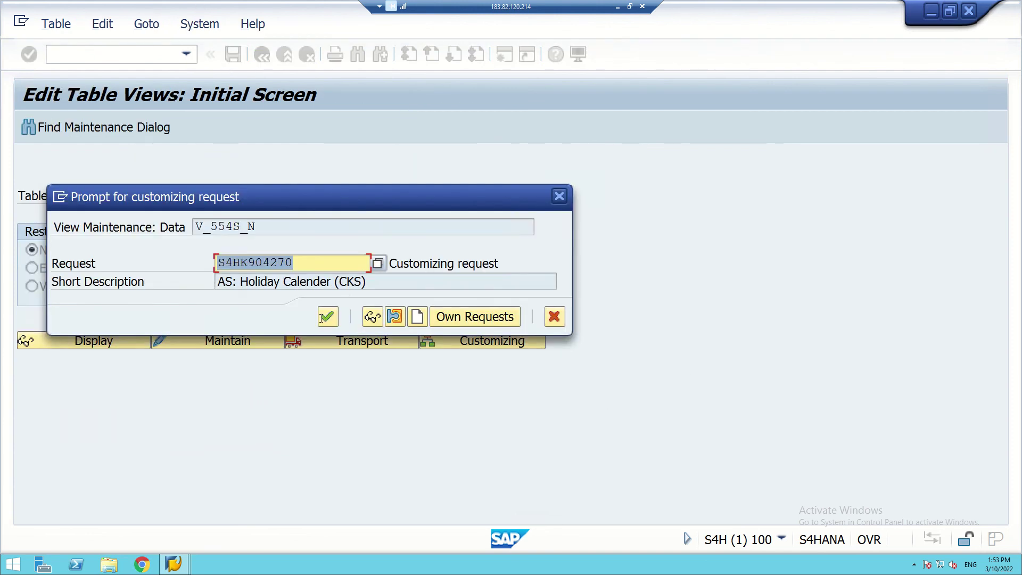
# - Confirm the customizing request to save, then minimize SAP to show PowerPoint
pyautogui.click(324, 318)
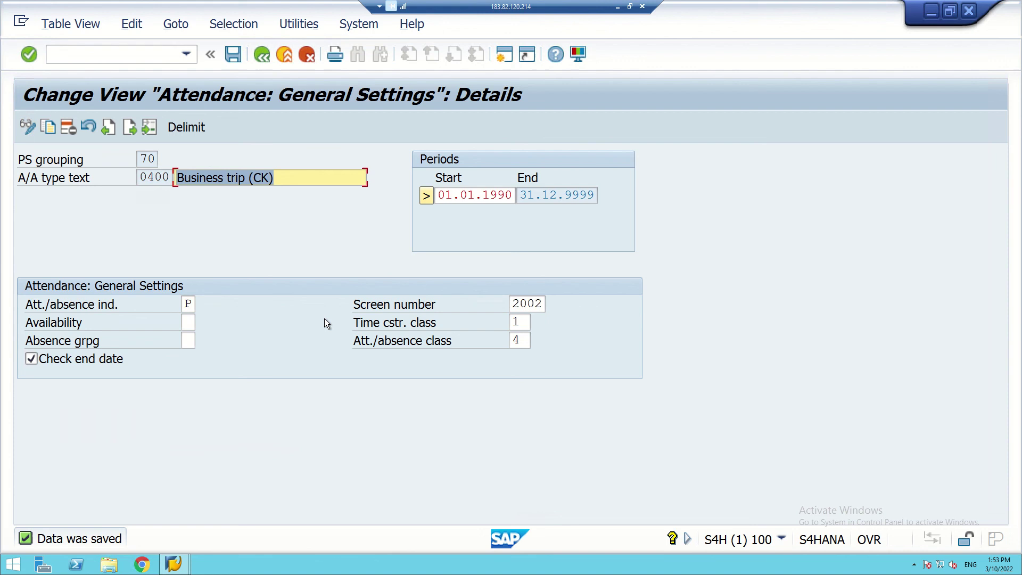
pyautogui.click(617, 7)
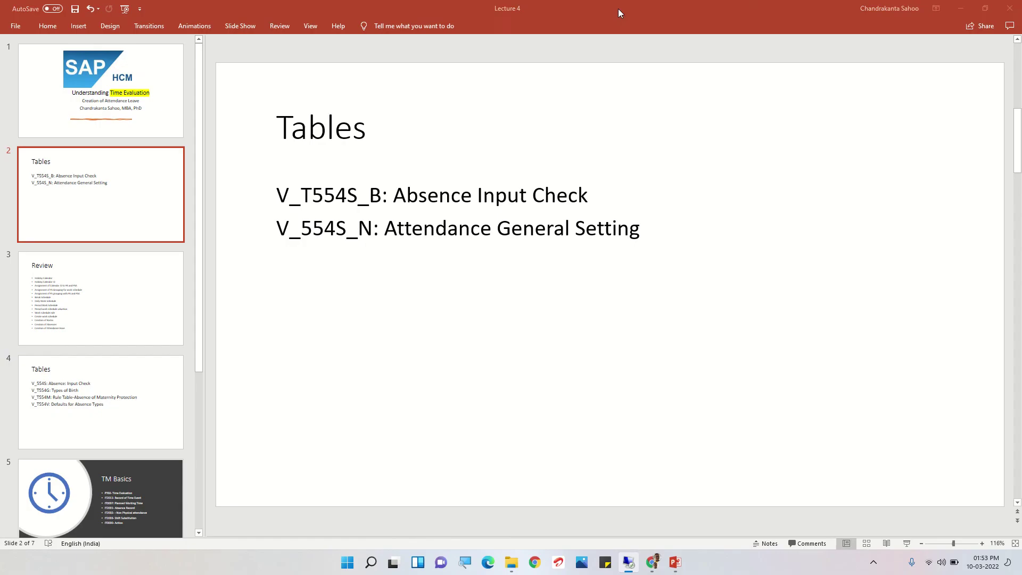
# - Go to slide 3, Review, and start the slide show
pyautogui.click(120, 293)
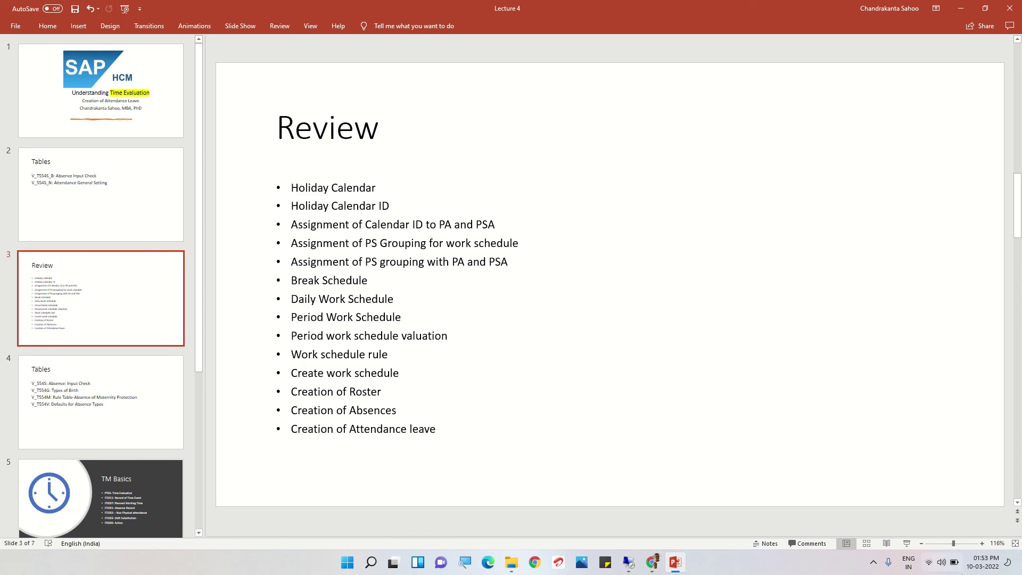
pyautogui.click(907, 544)
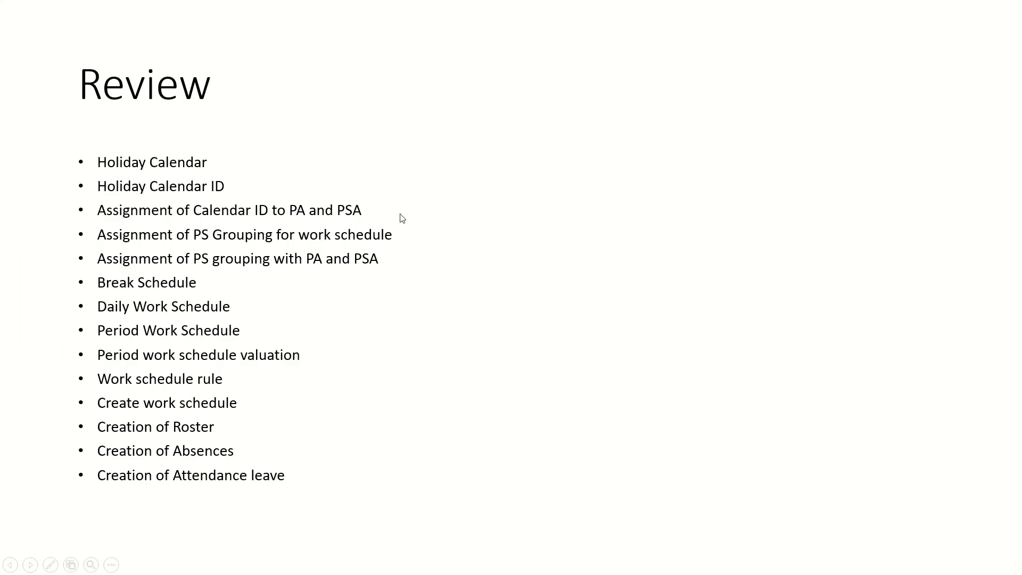